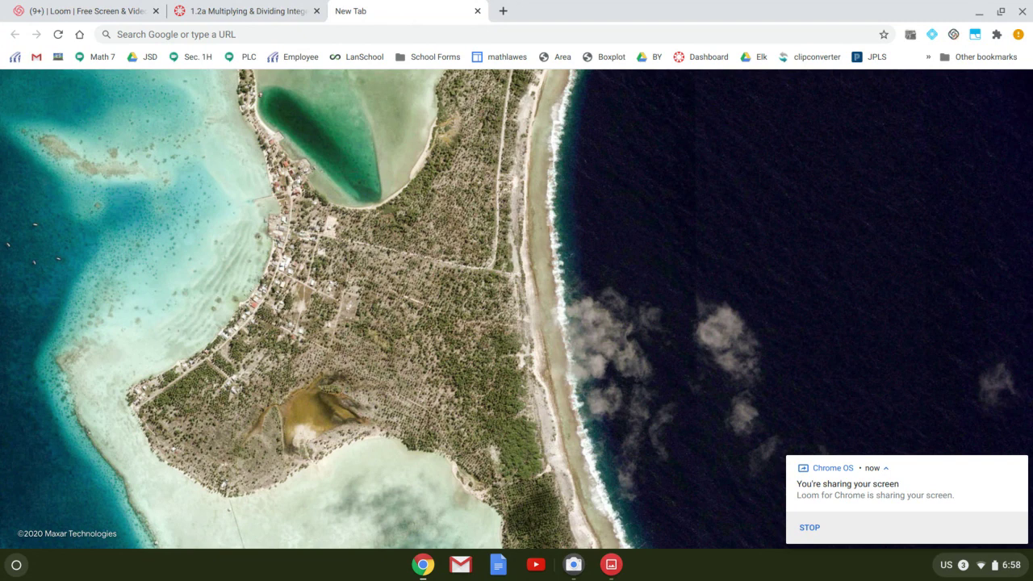
Close the 'You're sharing your screen' notification over the Earth View new tab
click(1020, 467)
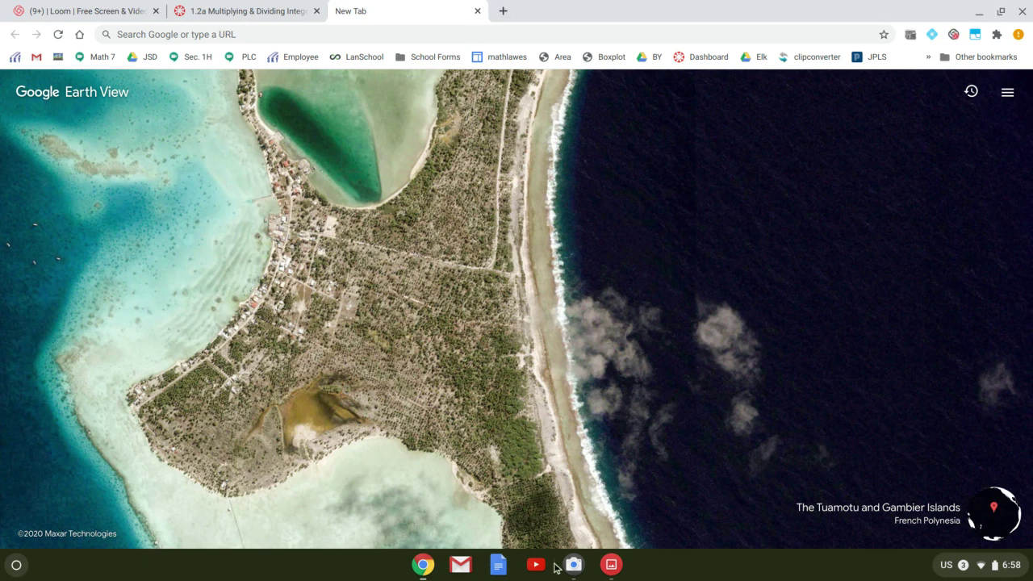
Open the launcher, expand it to the full app grid, then close it again
click(17, 567)
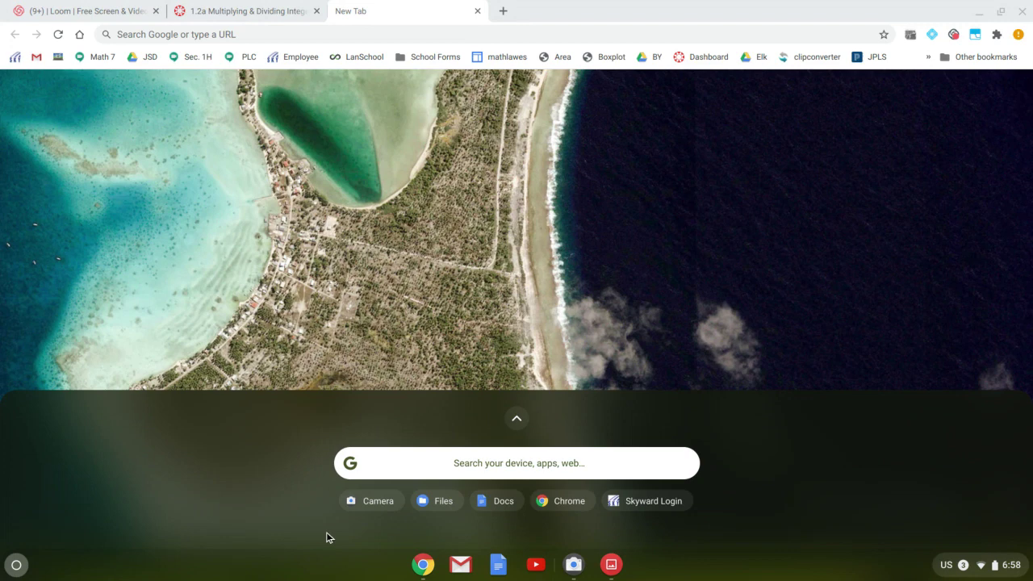
click(516, 421)
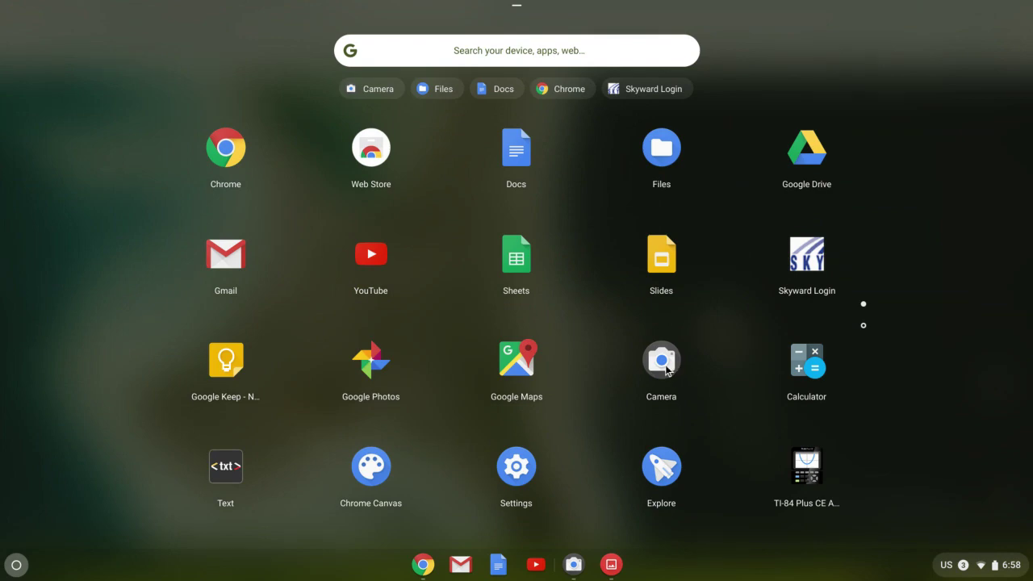
key(Escape)
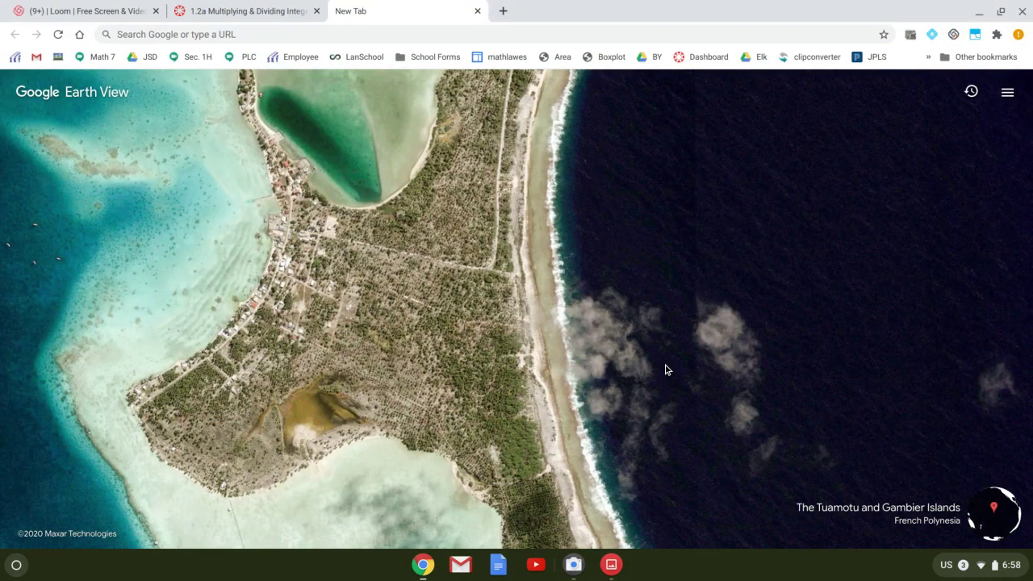
Open the Camera app and photograph the worksheet held up to the webcam
click(574, 567)
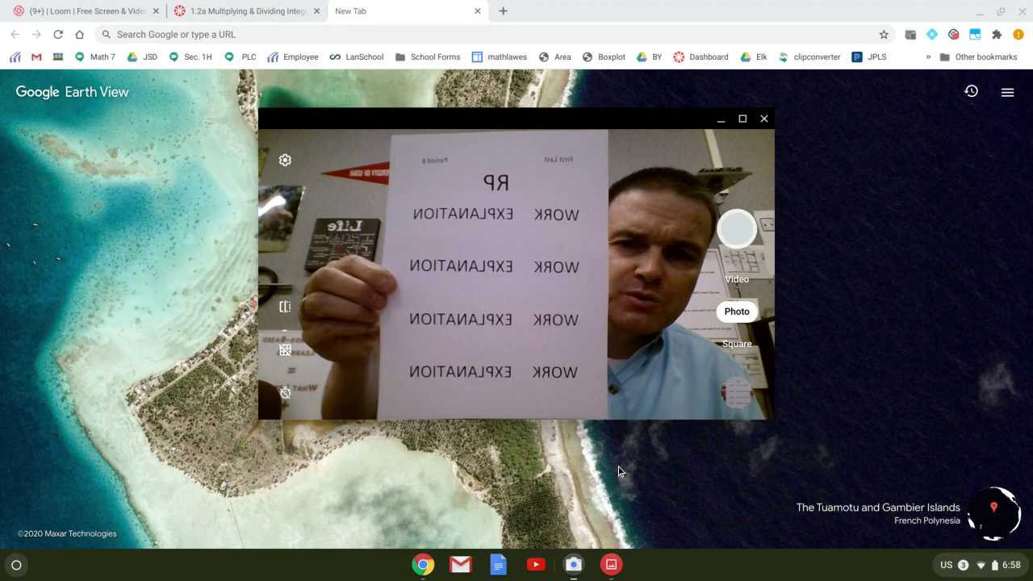
click(736, 230)
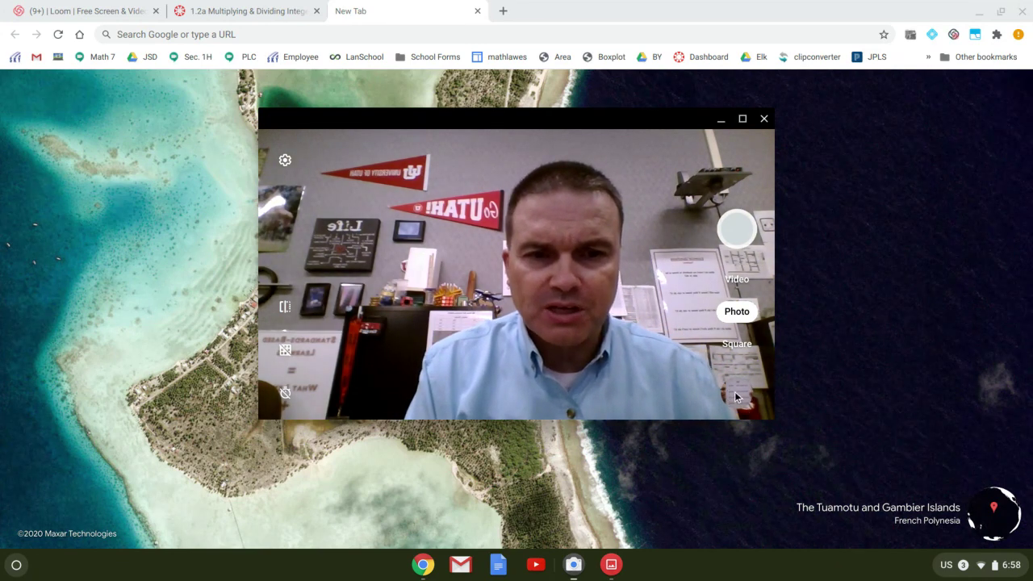
Open photo IMG_20200923_185854 in Gallery and switch it into edit mode
click(734, 391)
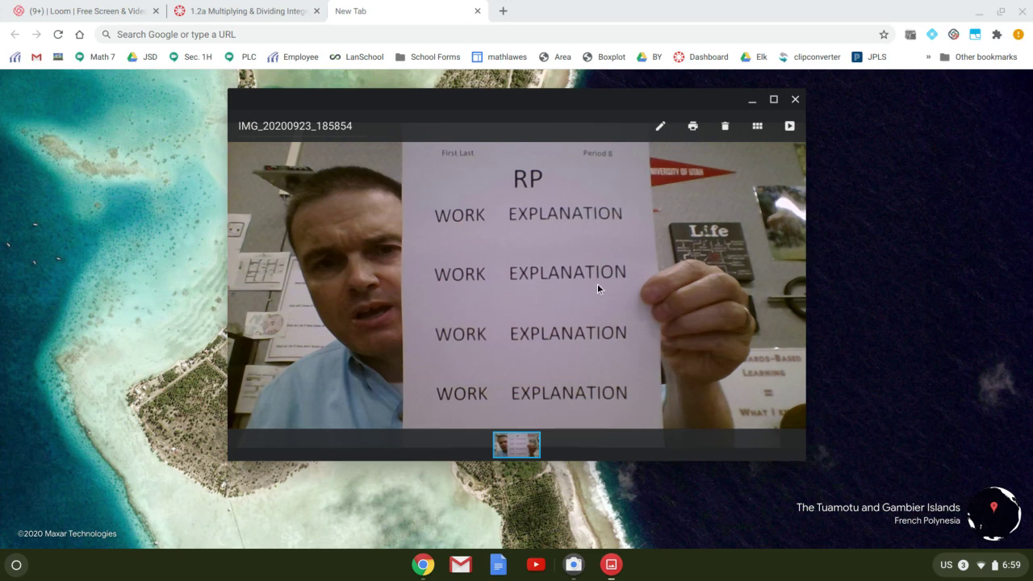
click(661, 129)
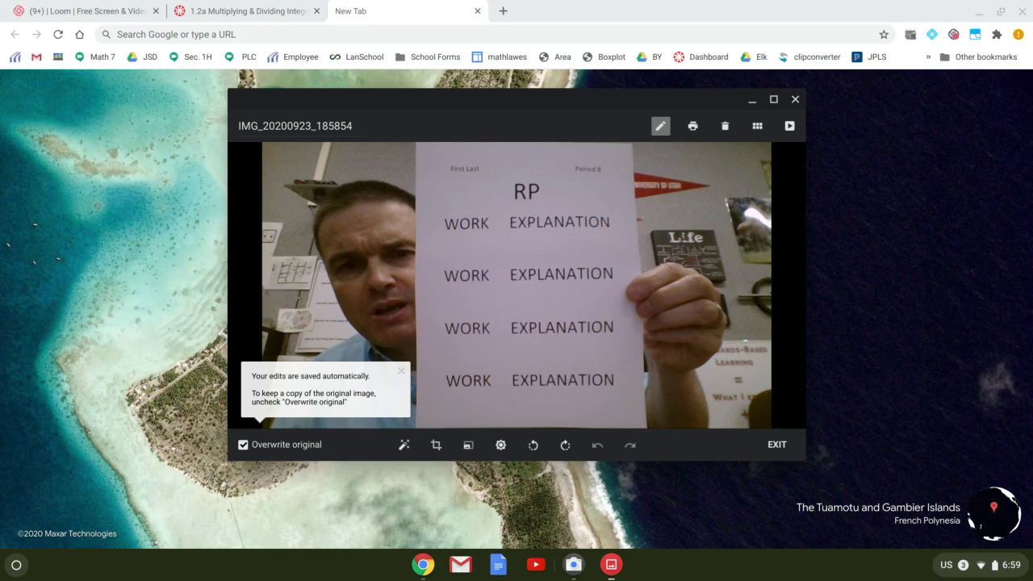
Crop the photo so the frame runs from the paper's header to past the last WORK row and its left edge
click(436, 446)
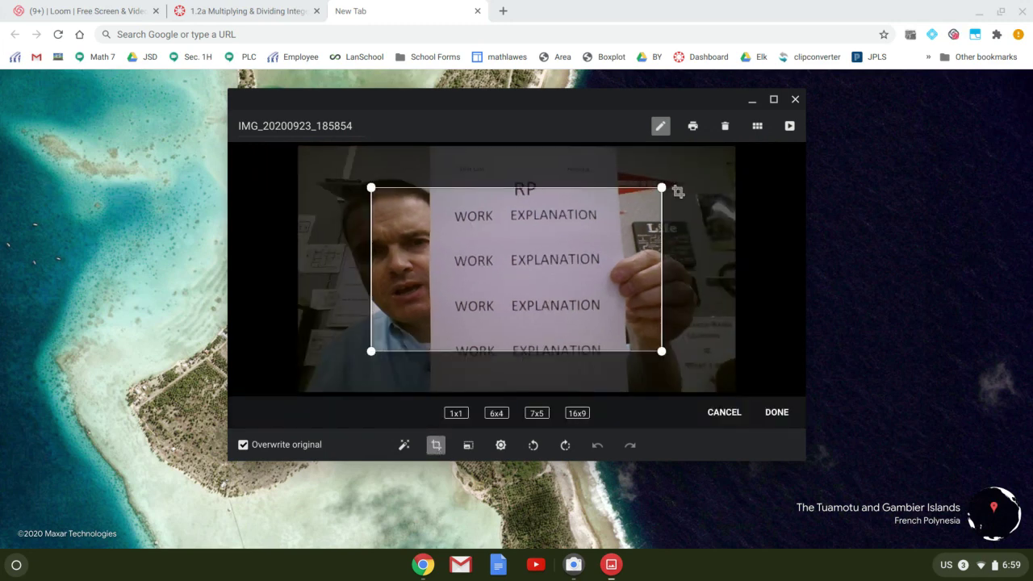
drag(661, 188, 613, 150)
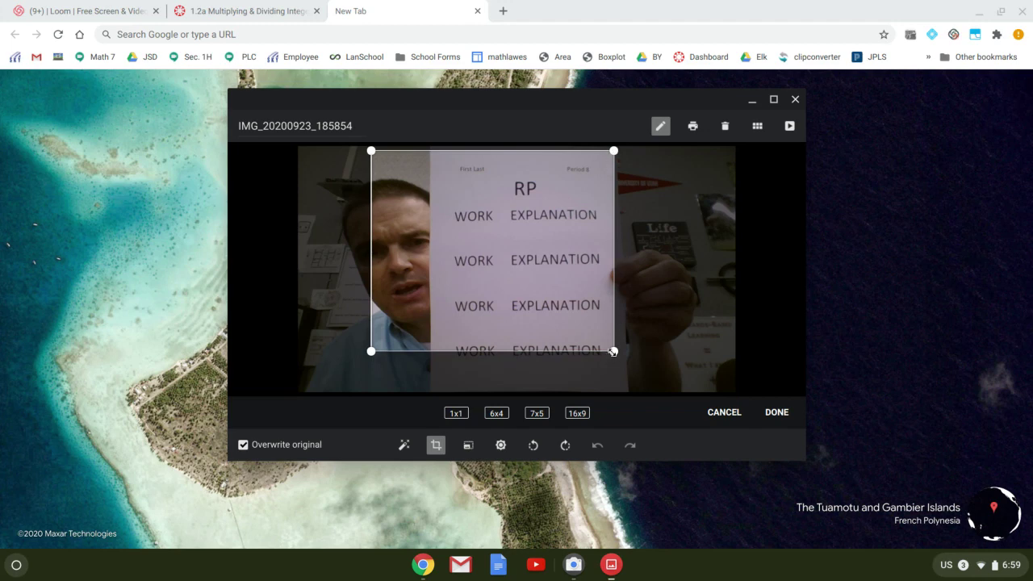
drag(613, 351, 618, 386)
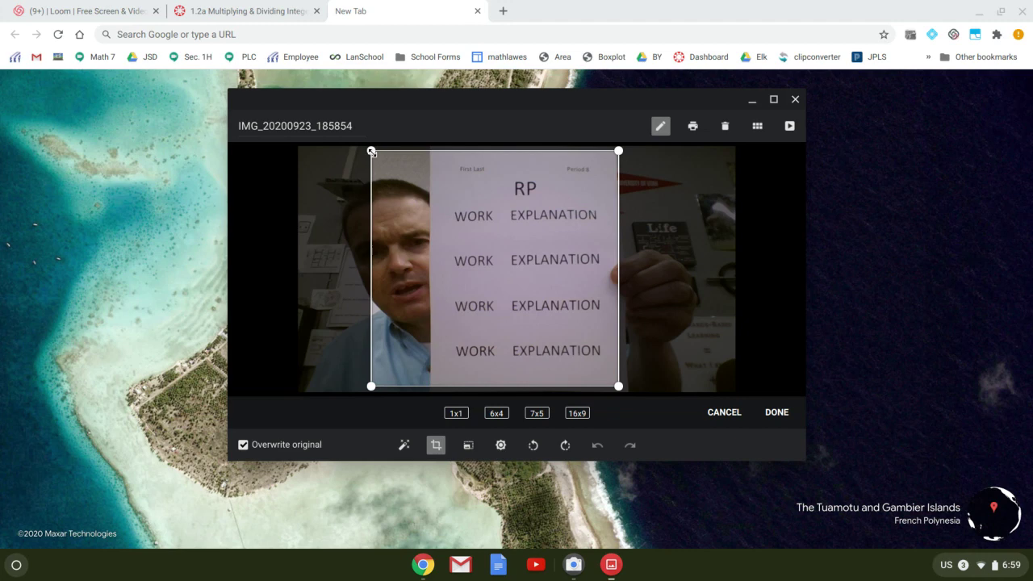
drag(371, 151, 435, 148)
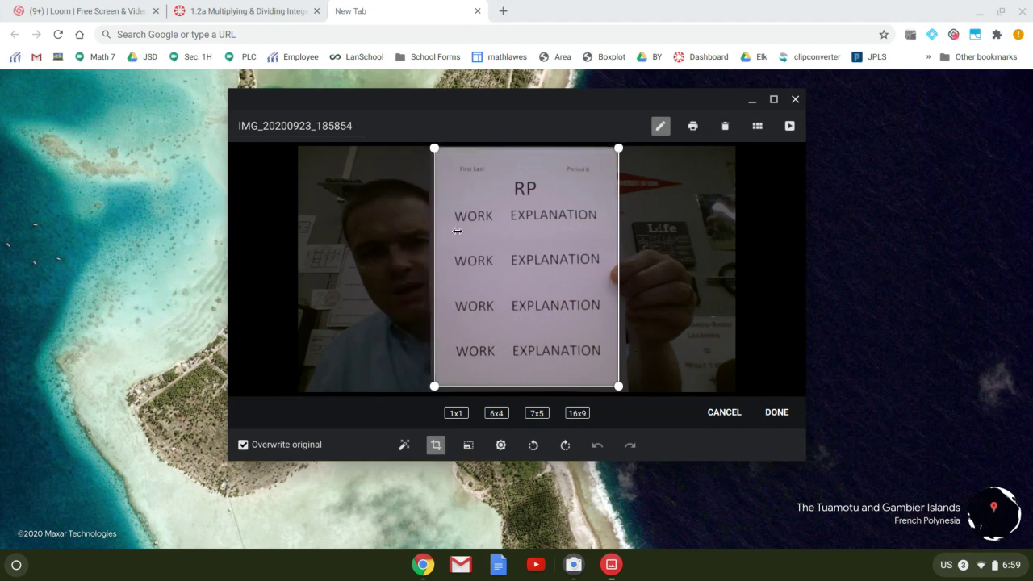
Apply the crop and rename the photo '1.2a Integers' followed by the student's name
click(775, 412)
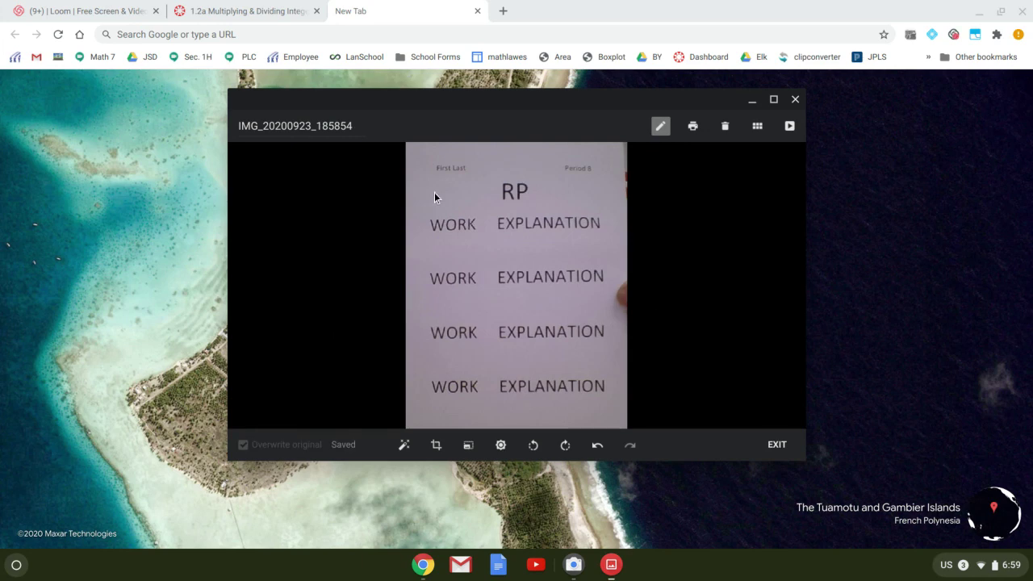
click(346, 127)
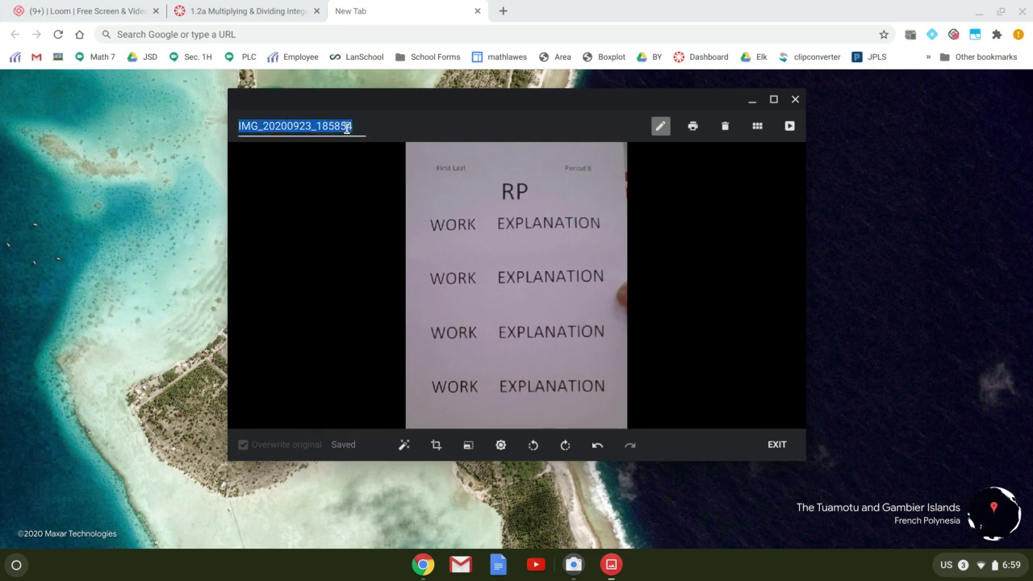
text(1.2a Integers)
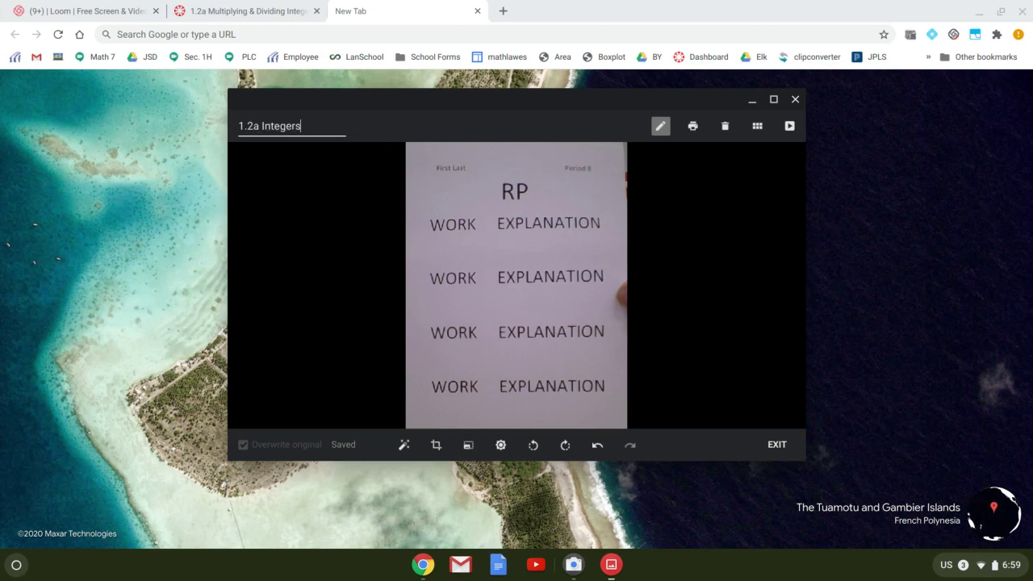
key(Return)
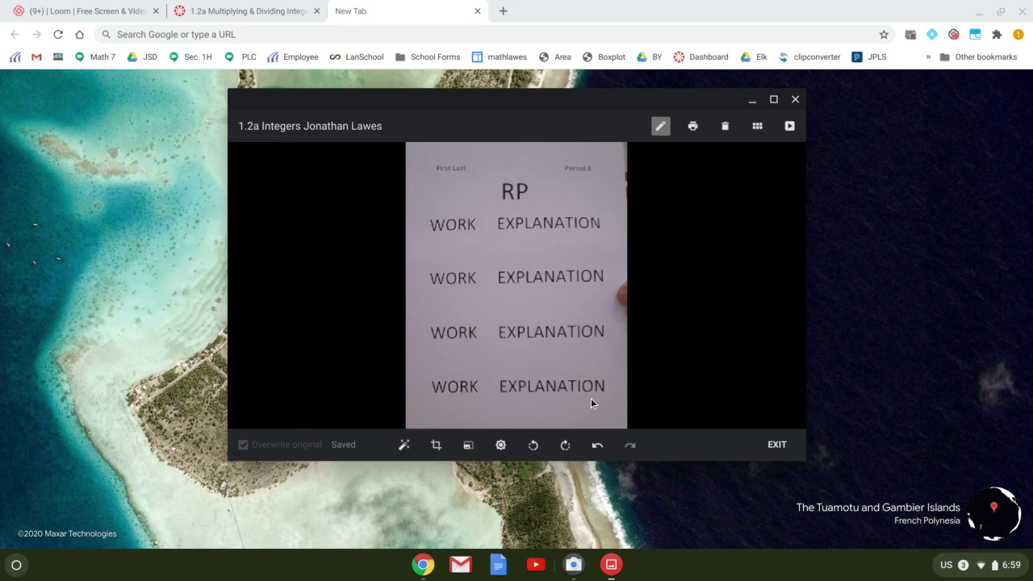
Print the cropped photo with Save as PDF as the destination
click(693, 127)
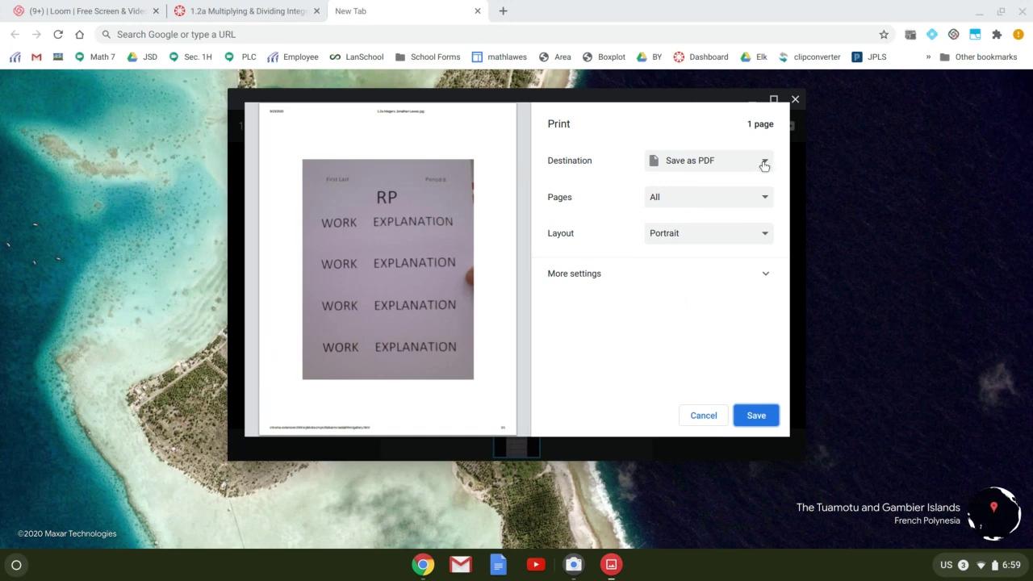
click(764, 164)
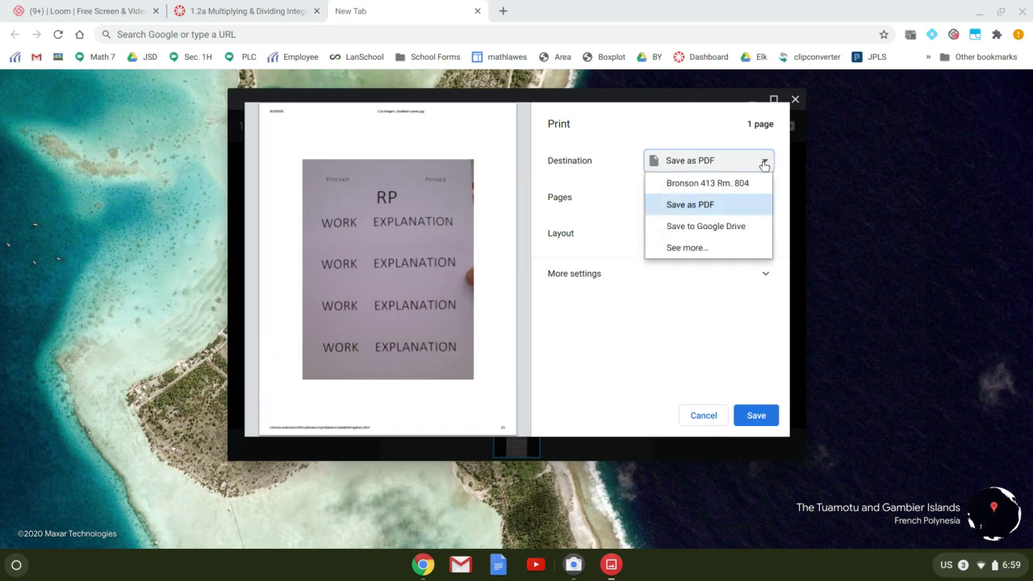
click(723, 204)
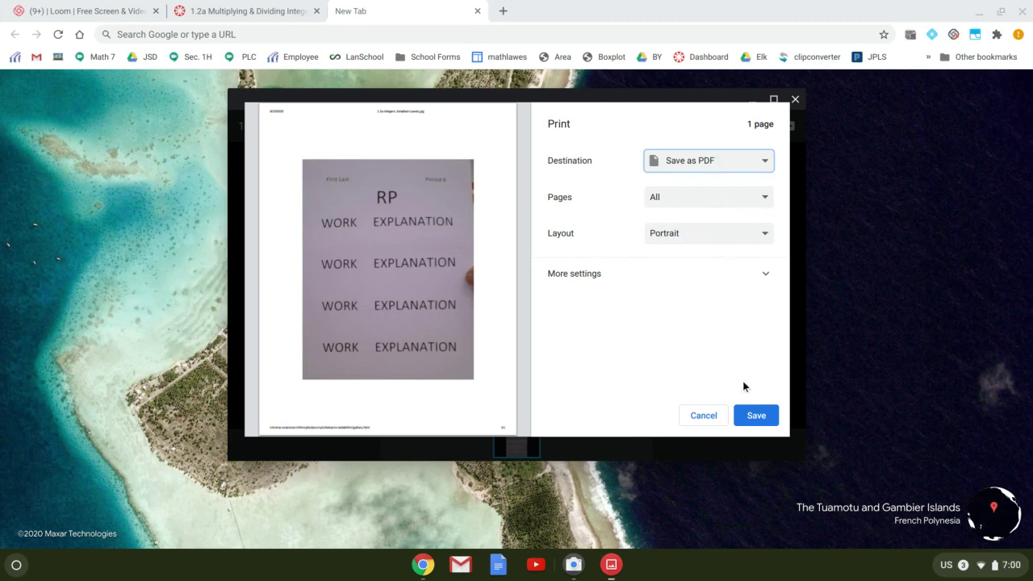
click(752, 417)
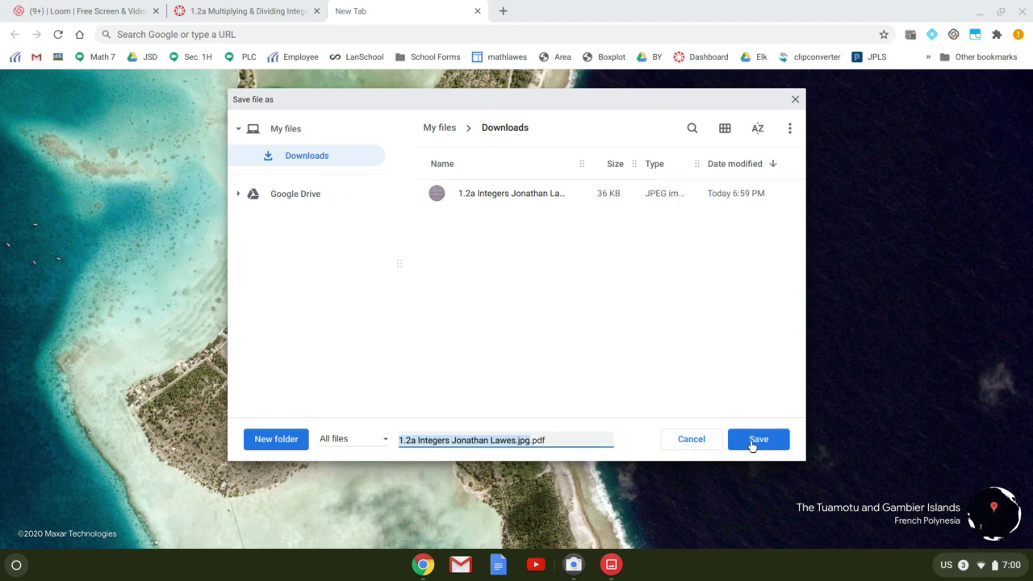
Change the file name's .jpg extension to .pdf and save it in Downloads
click(532, 439)
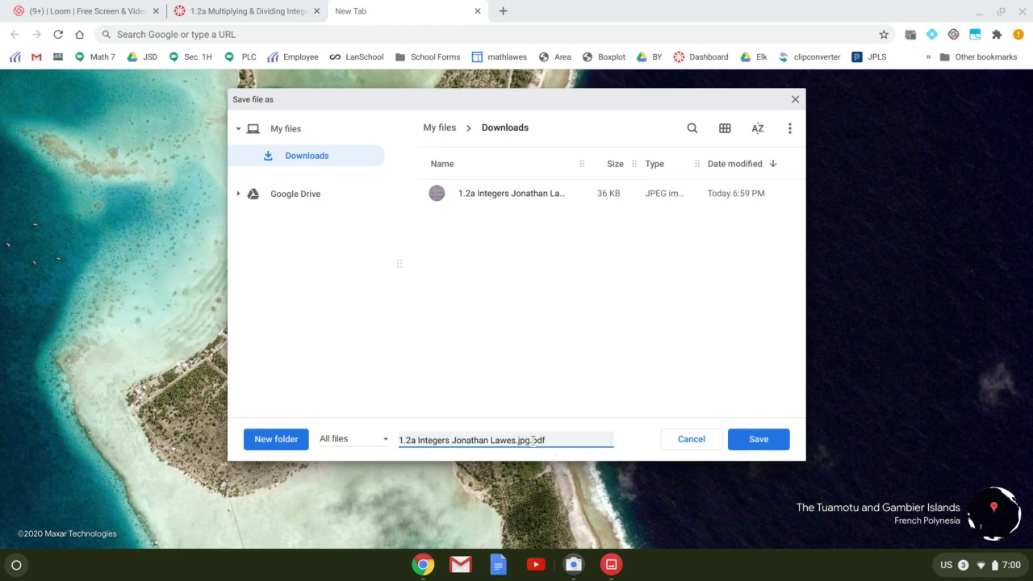
key(BackSpace)
key(BackSpace)
key(BackSpace)
key(BackSpace)
click(773, 439)
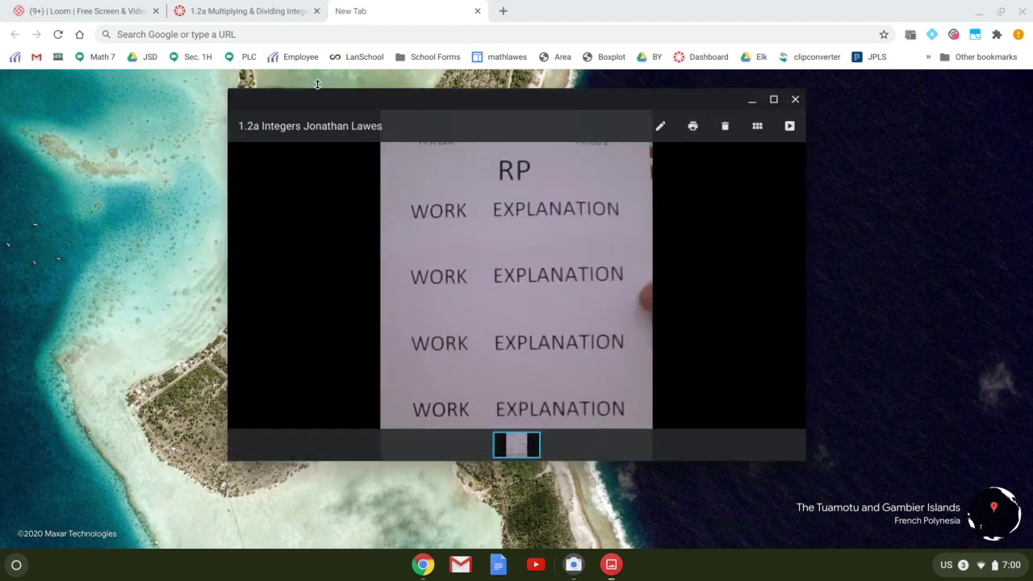
On the assignment page, start a submission and browse the file picker to the Downloads folder
click(251, 14)
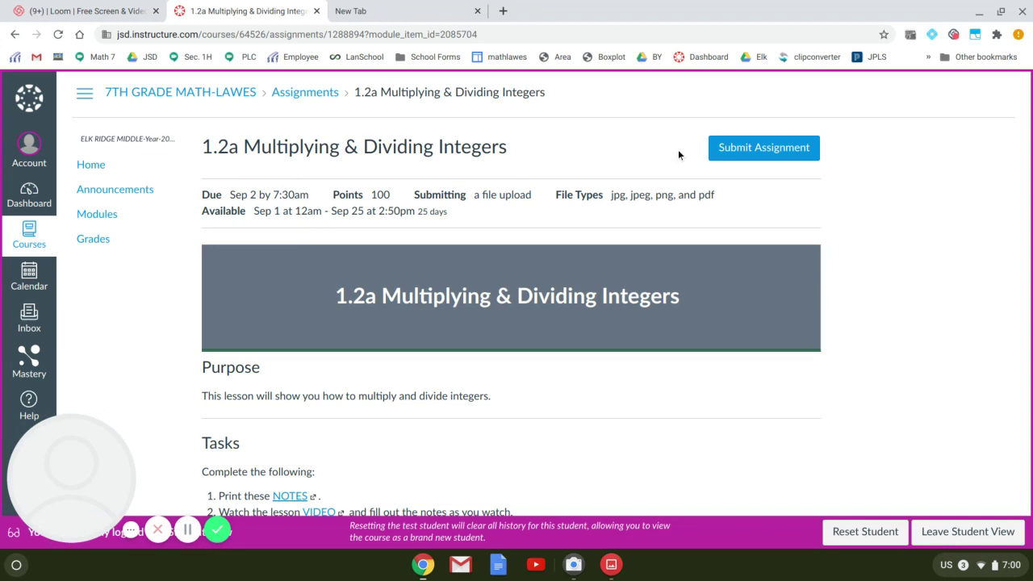
click(764, 151)
click(308, 364)
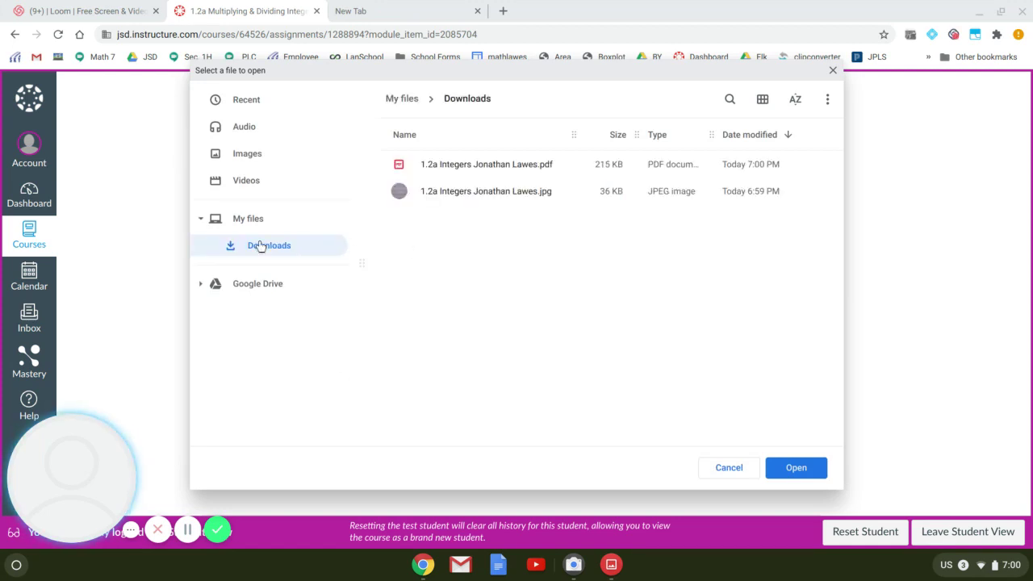
click(252, 222)
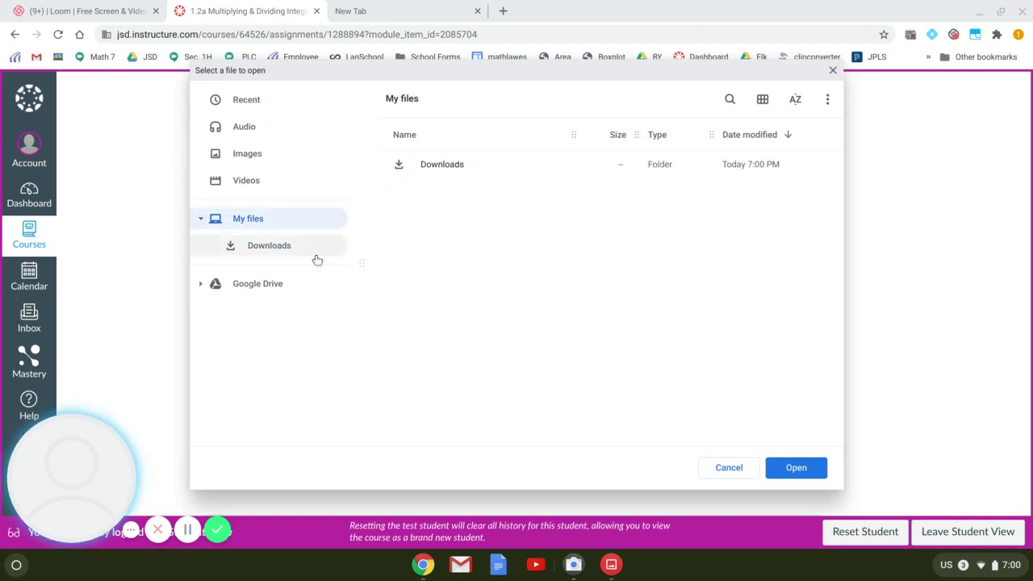
click(266, 289)
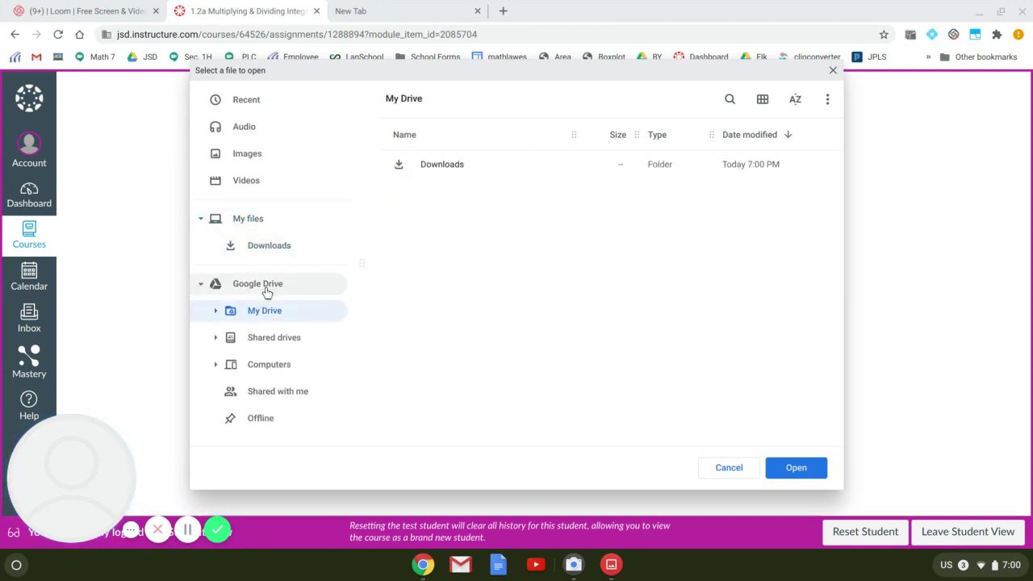
click(246, 220)
double_click(454, 165)
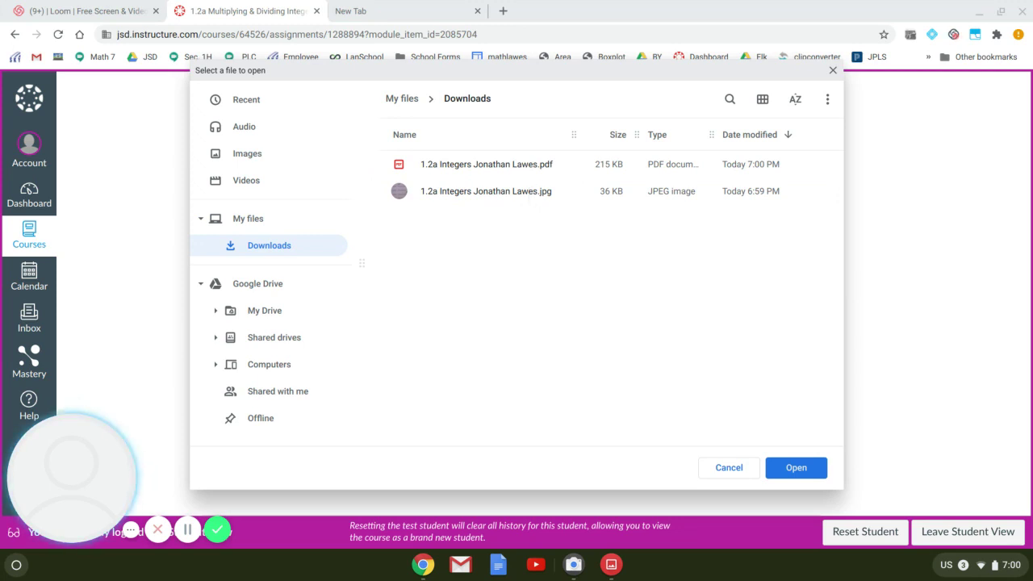
Delete the leftover JPG from Downloads and select the worksheet PDF to upload
click(500, 164)
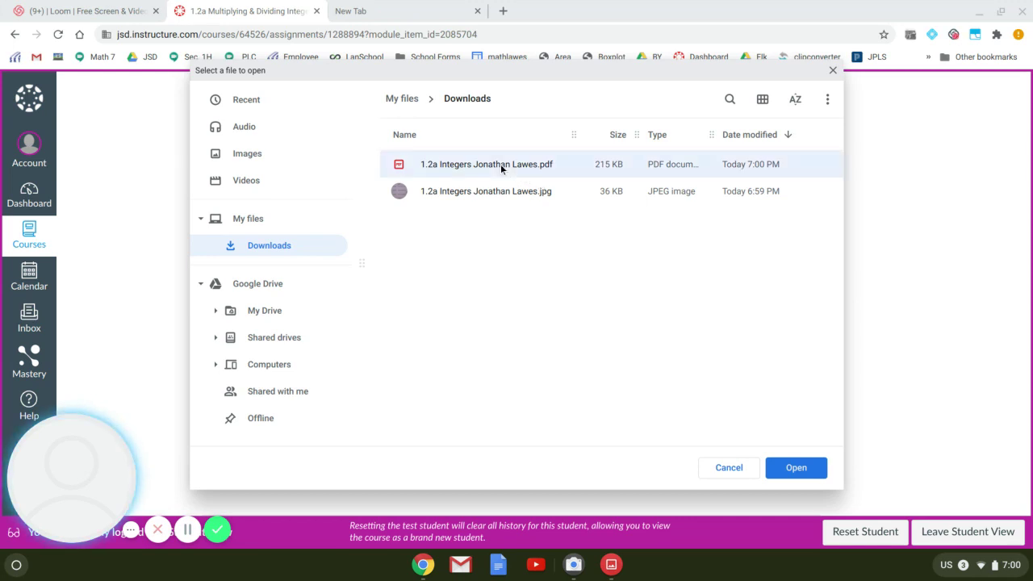
click(502, 211)
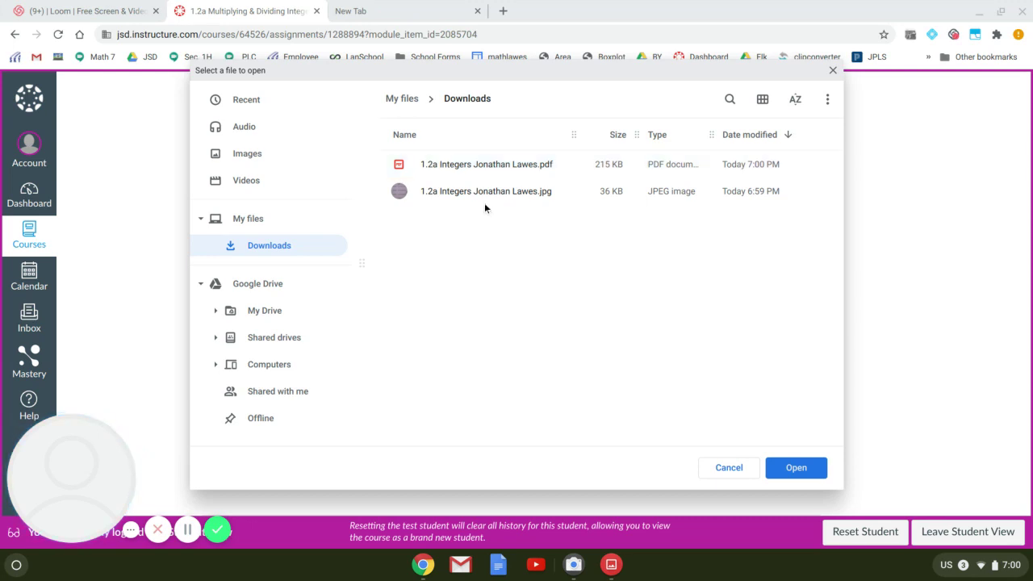
right_click(481, 193)
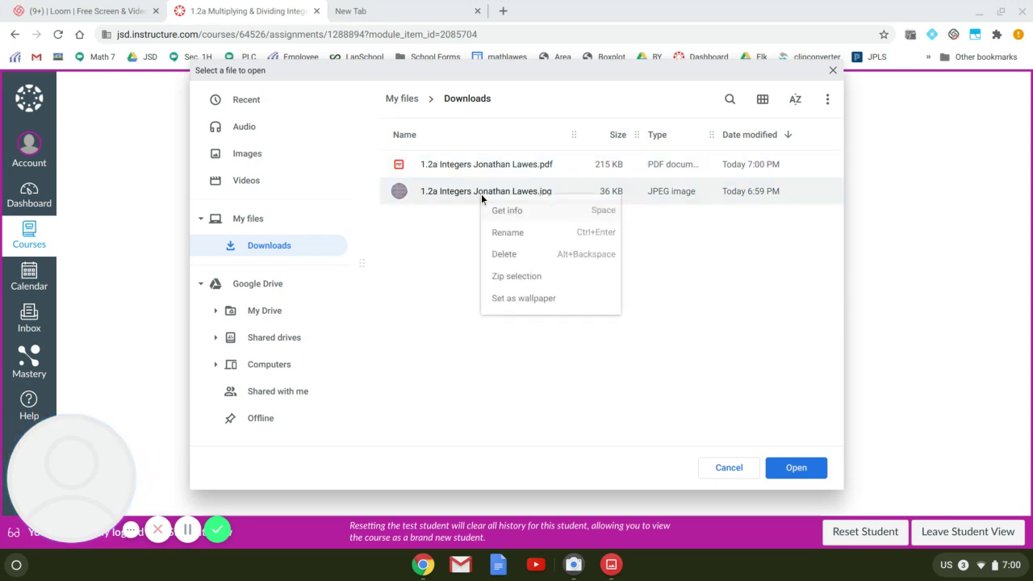
click(505, 255)
click(622, 303)
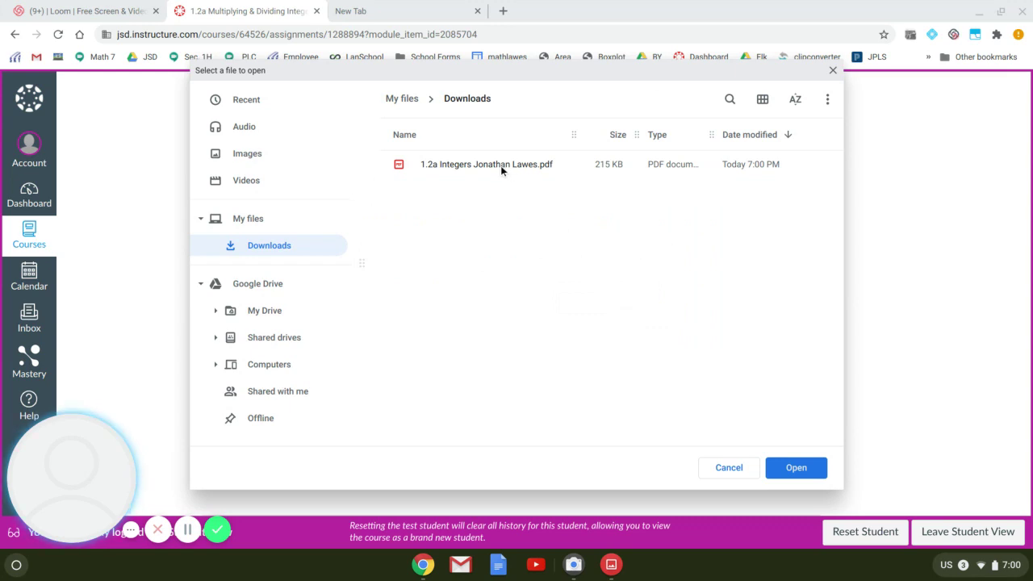
click(500, 166)
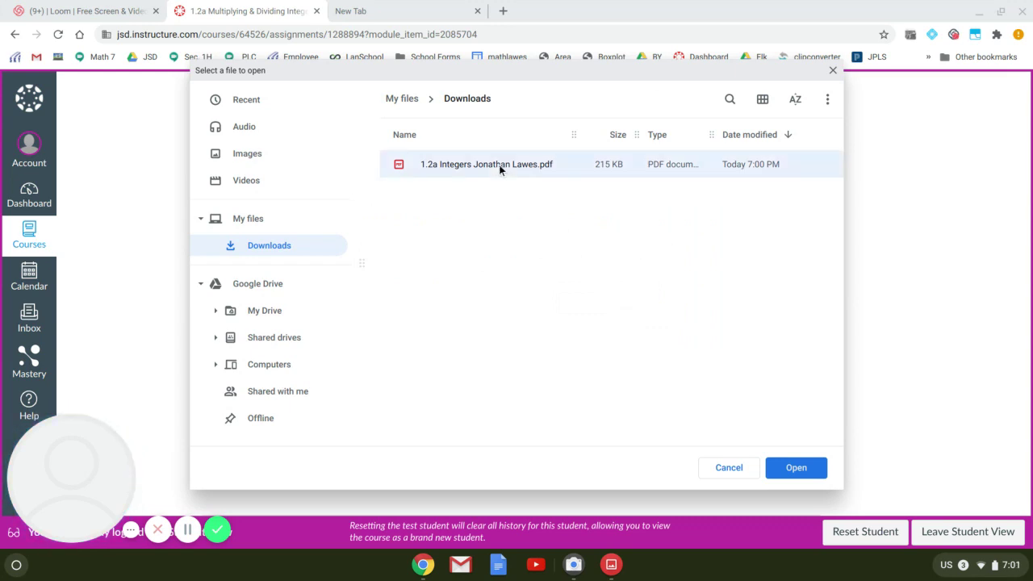
Attach the 1.2a Integers PDF, submit the assignment, and open its Submission Details
click(795, 468)
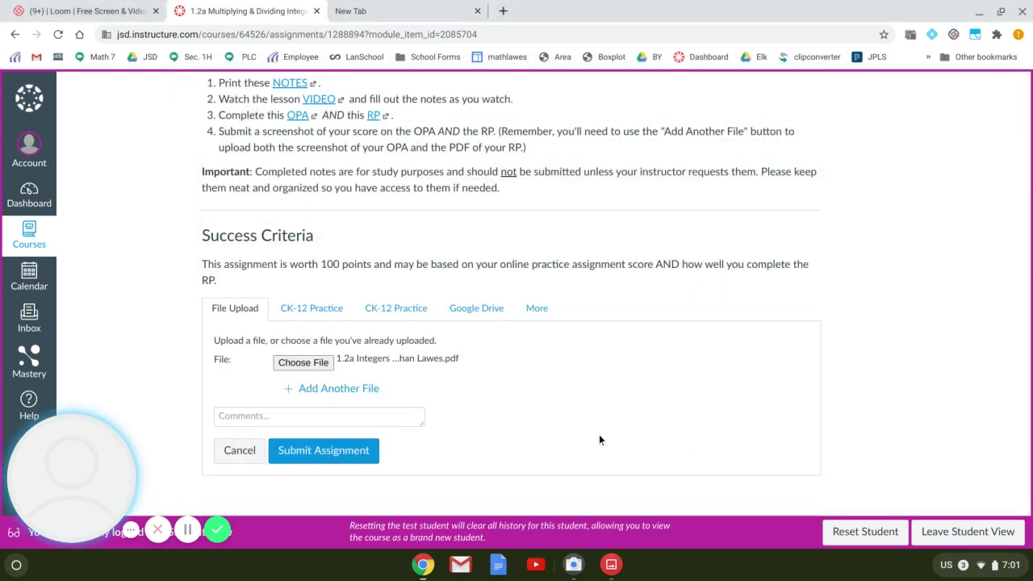
click(342, 450)
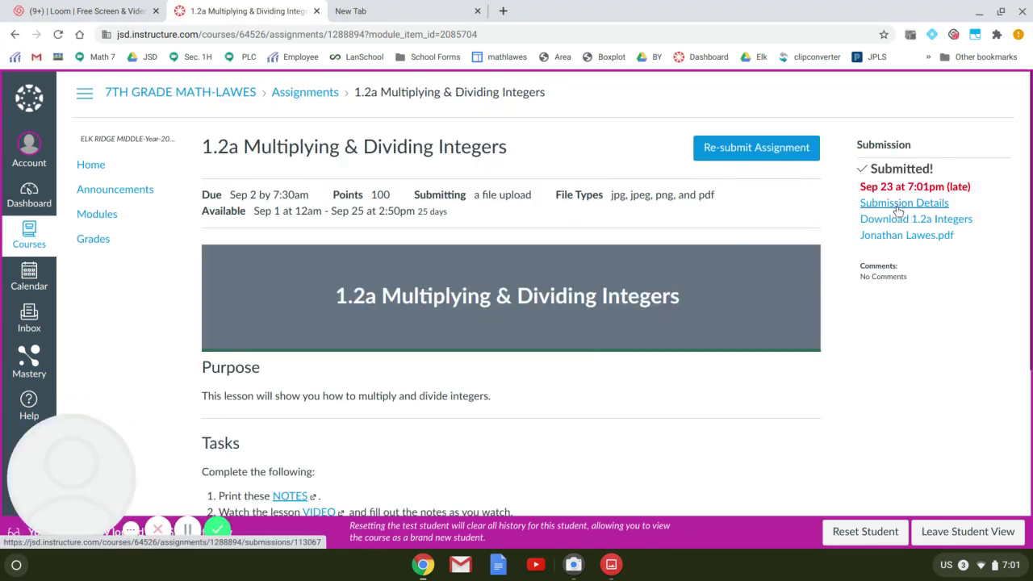
click(898, 205)
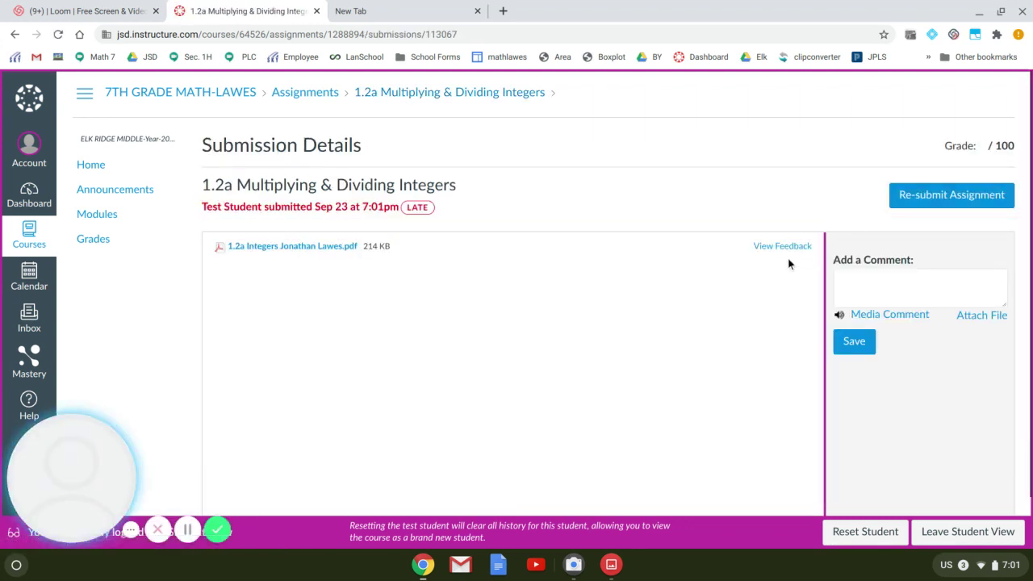
Preview the submitted PDF through View Feedback, then go to the Loom Personal Library tab
click(782, 247)
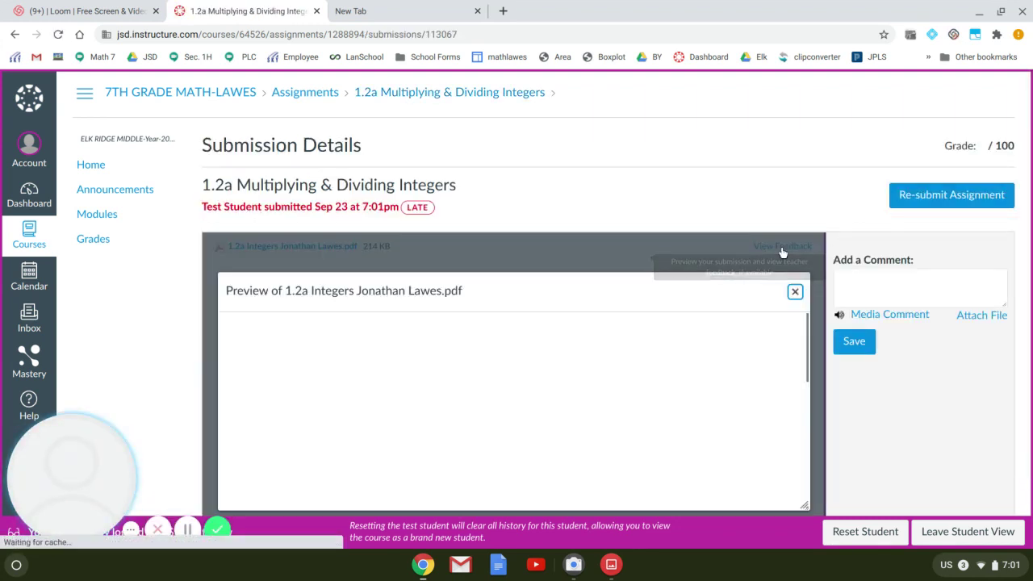
scroll(924, 278, down, 1)
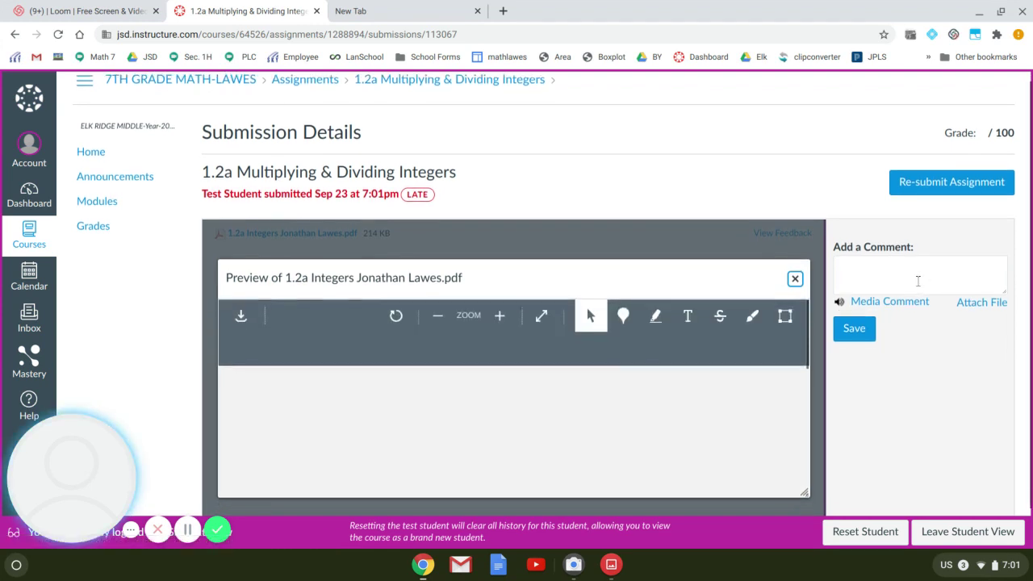
scroll(920, 285, down, 1)
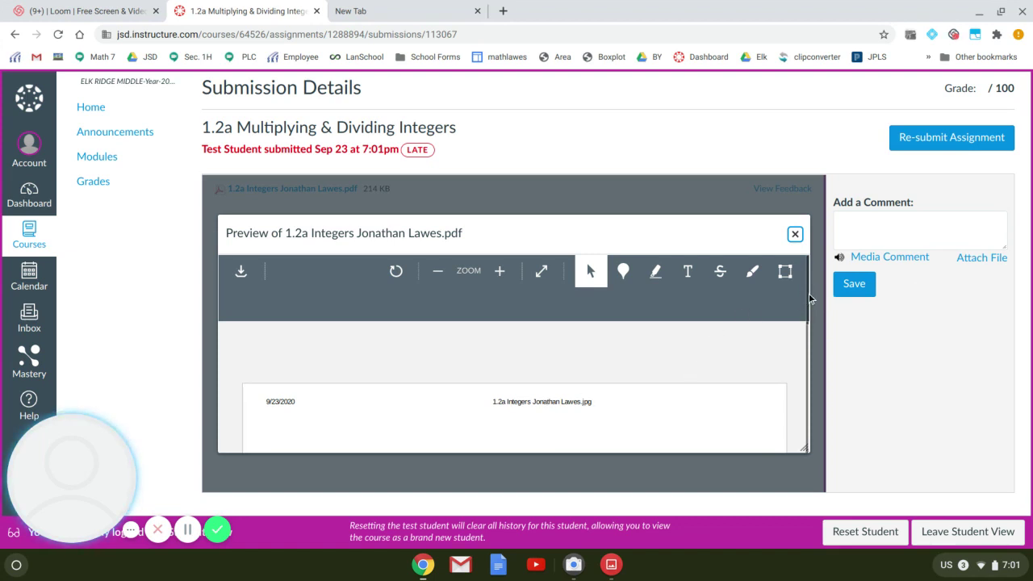
scroll(656, 385, down, 1)
scroll(646, 384, down, 3)
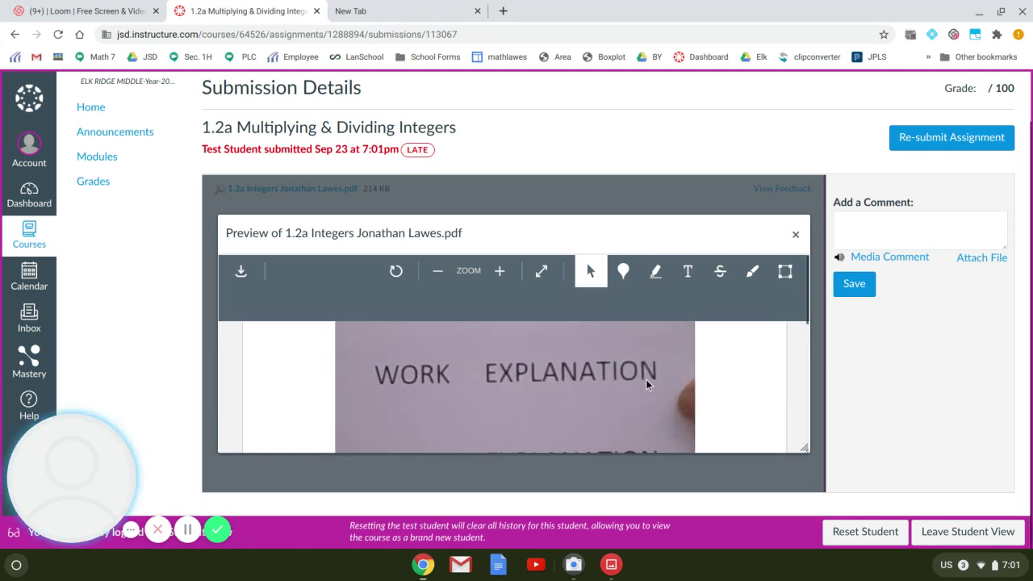
scroll(645, 384, down, 3)
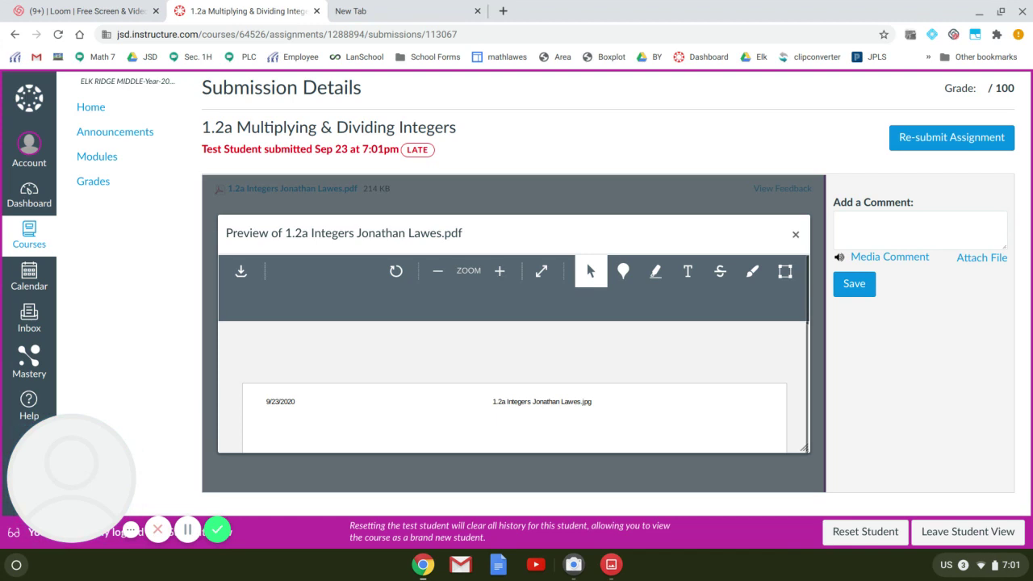
click(121, 13)
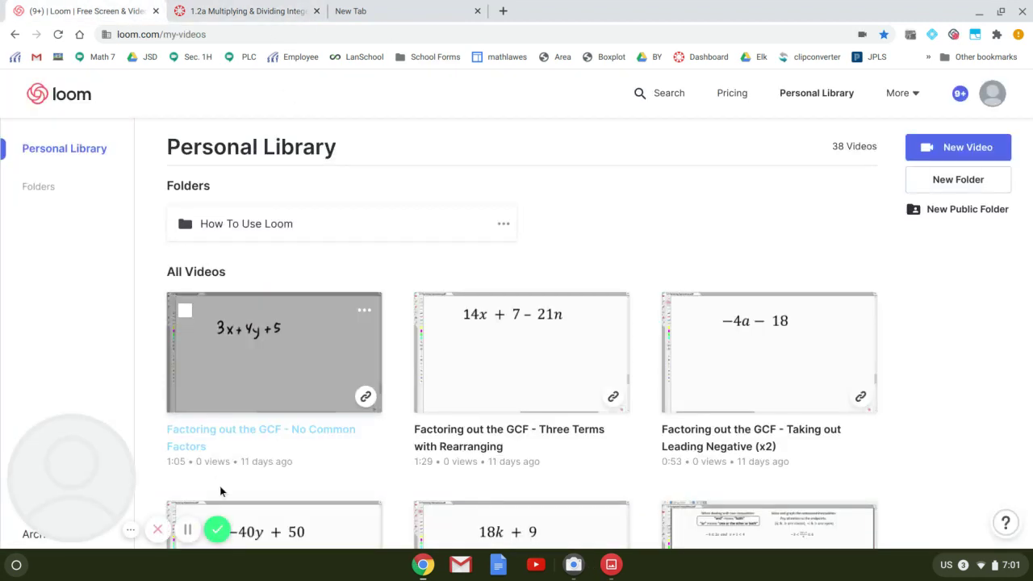